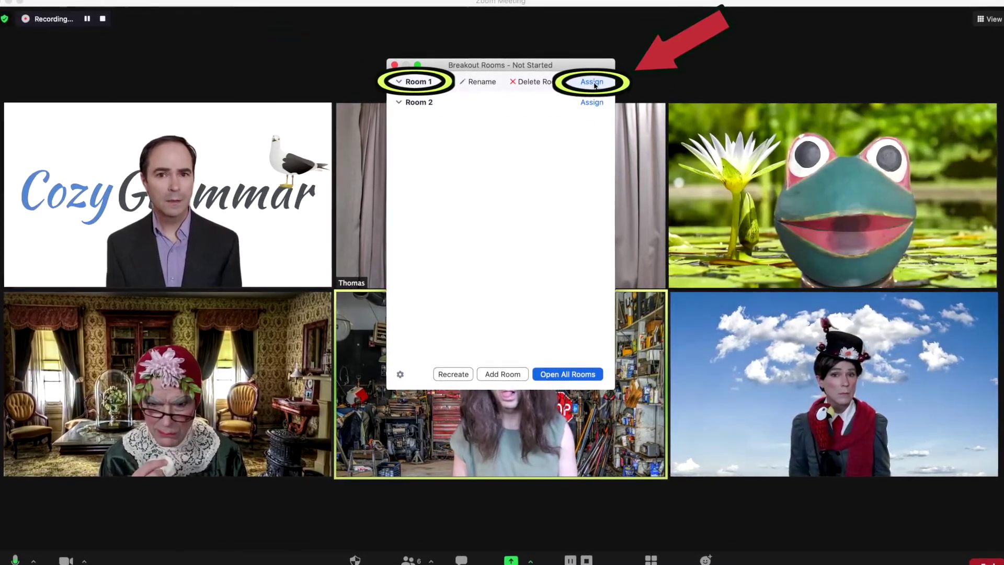
# Assign one participant to breakout Room 1 and a different participant to Room 2
pyautogui.click(592, 82)
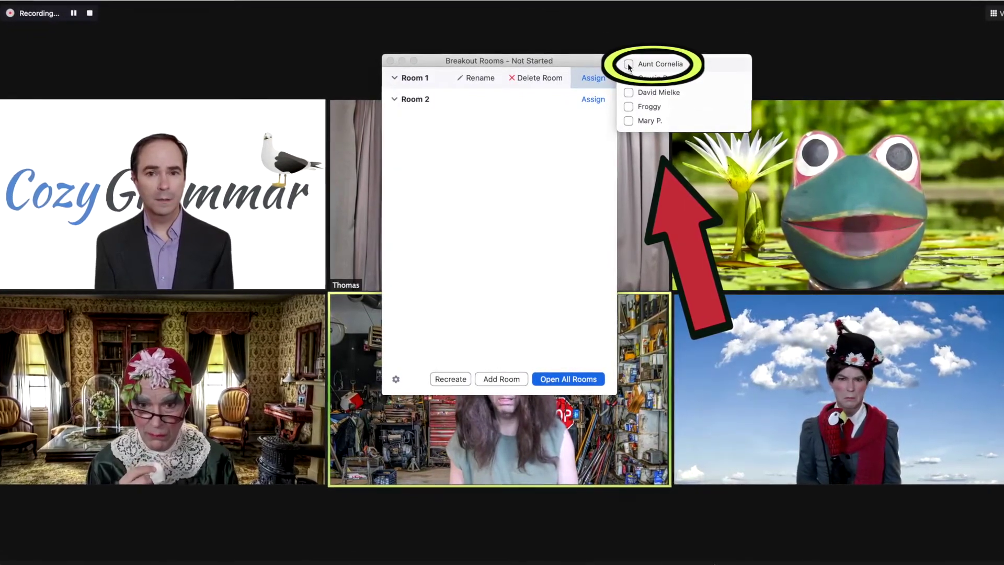
pyautogui.click(555, 142)
pyautogui.click(594, 119)
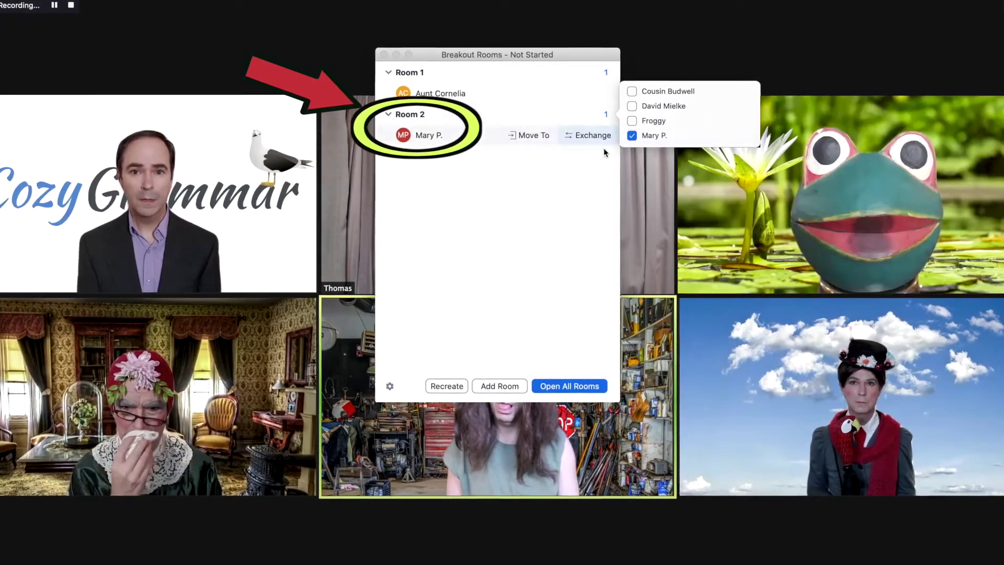
pyautogui.click(532, 191)
pyautogui.moveTo(588, 96)
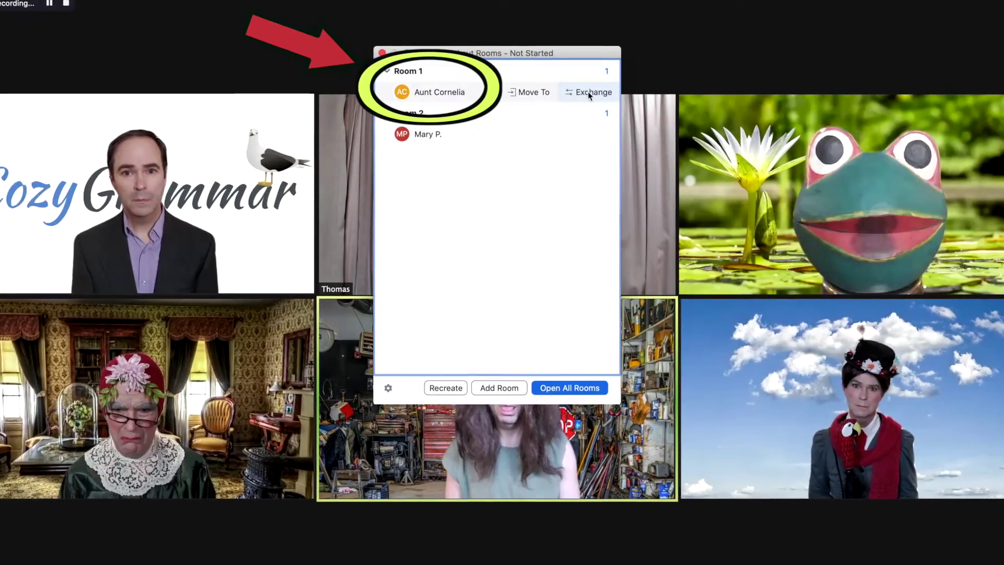
pyautogui.click(595, 71)
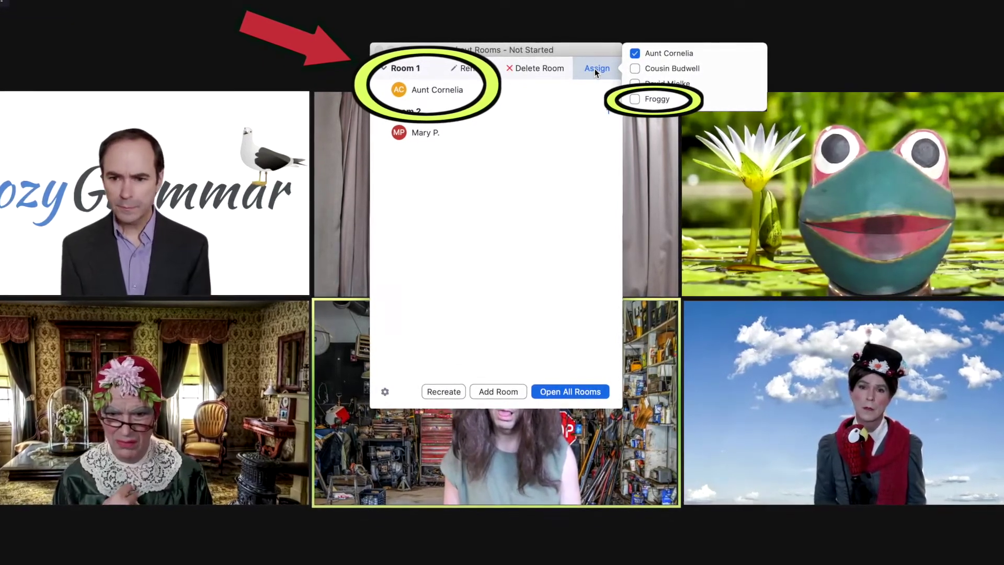
# Add a second participant to Room 1 and a second participant to Room 2
pyautogui.click(635, 98)
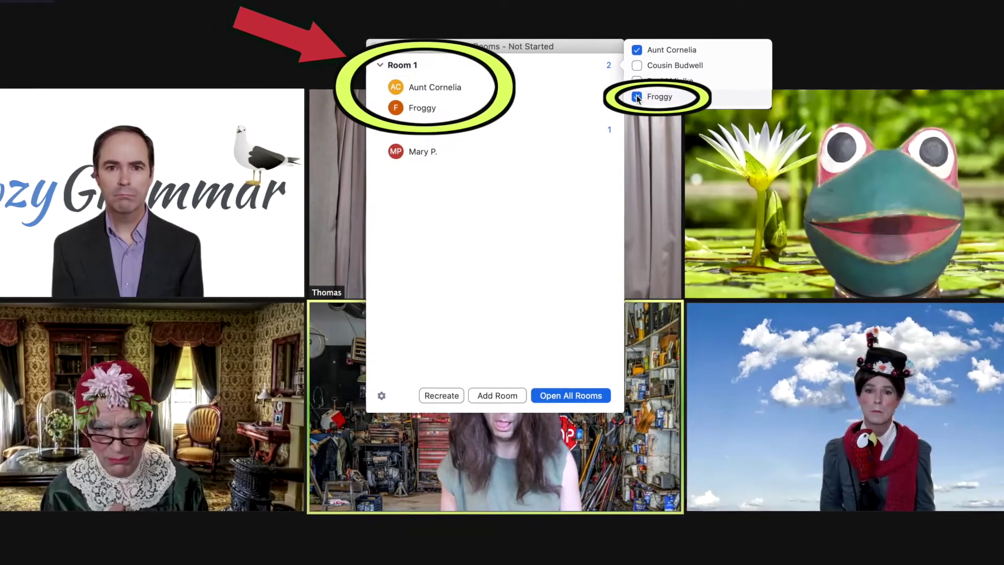
pyautogui.click(502, 278)
pyautogui.moveTo(613, 130)
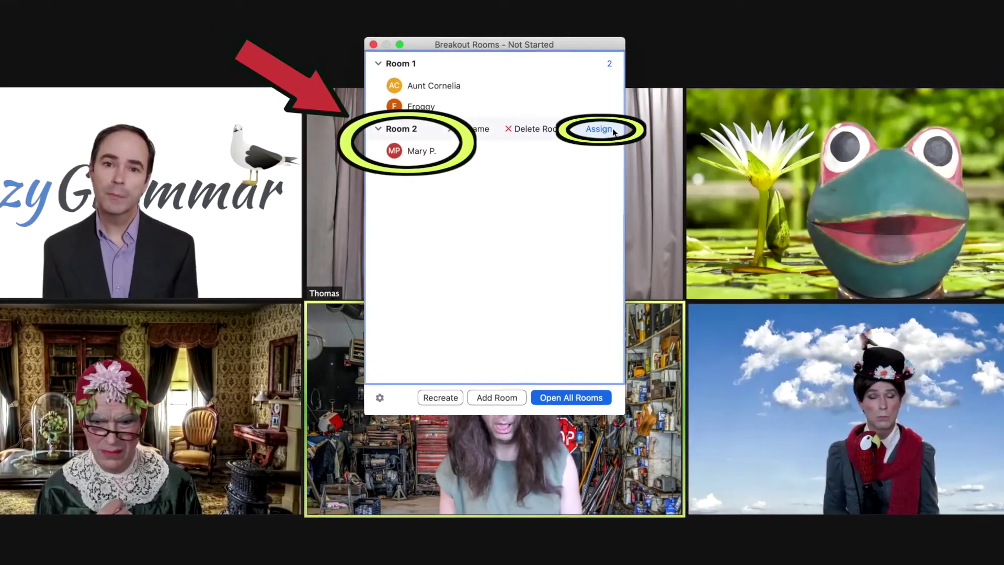
pyautogui.click(603, 133)
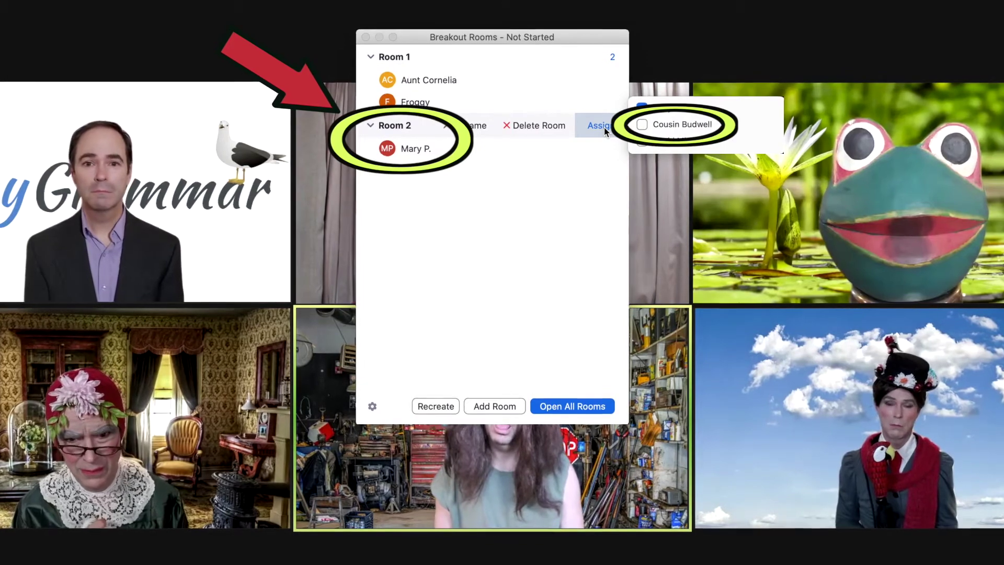
pyautogui.click(642, 126)
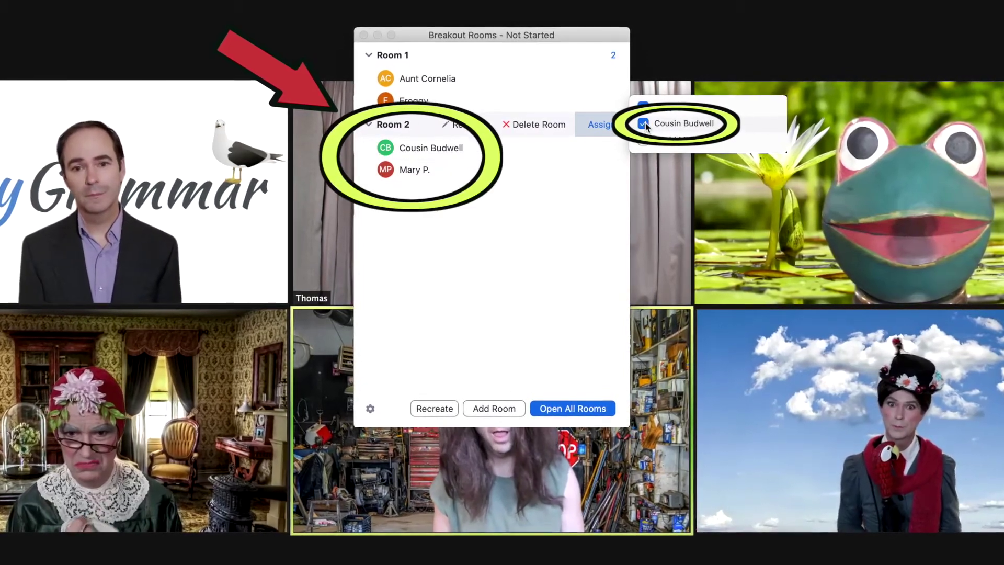
pyautogui.click(497, 246)
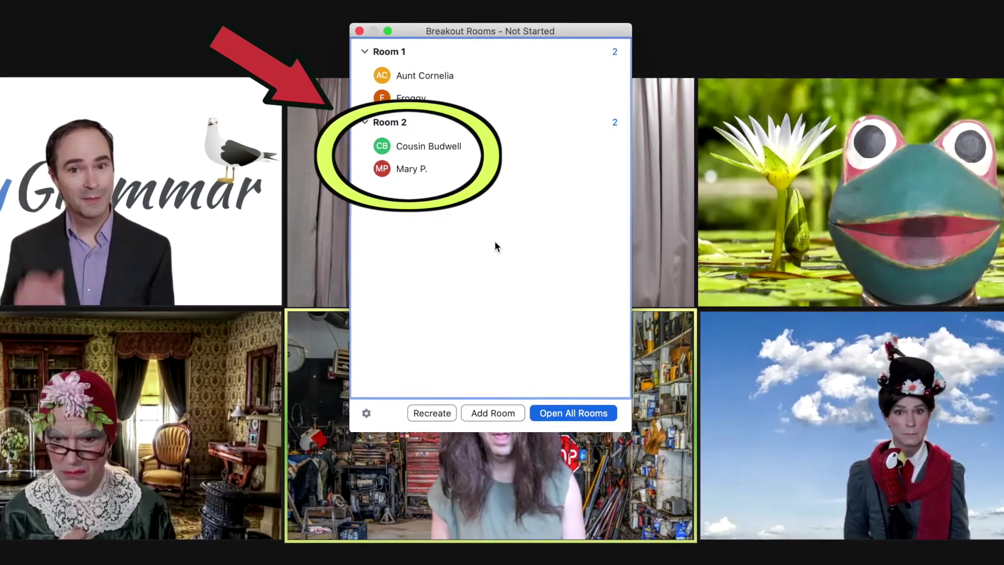
# Add a third participant to Room 1
pyautogui.moveTo(600, 85)
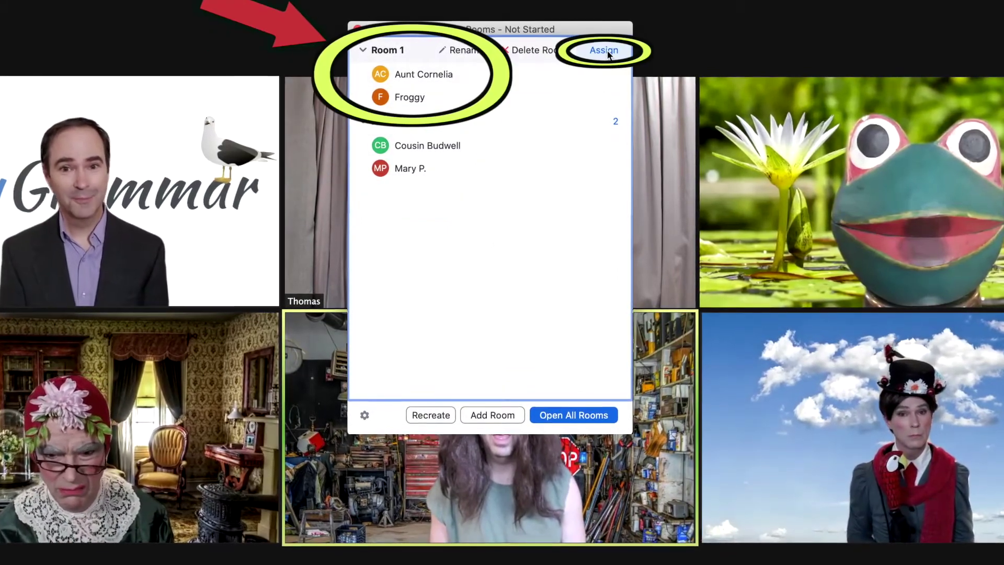
pyautogui.click(607, 53)
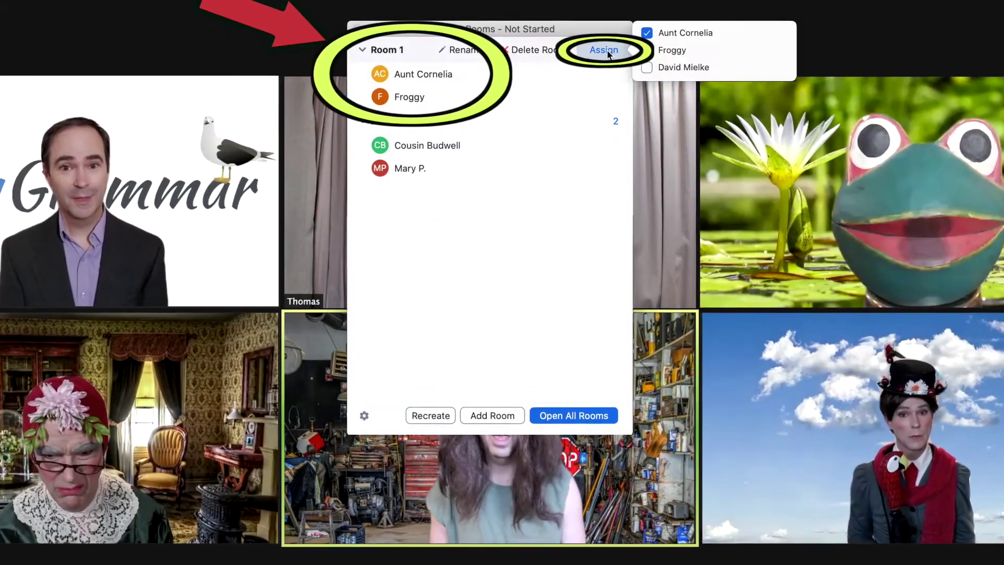
pyautogui.click(647, 67)
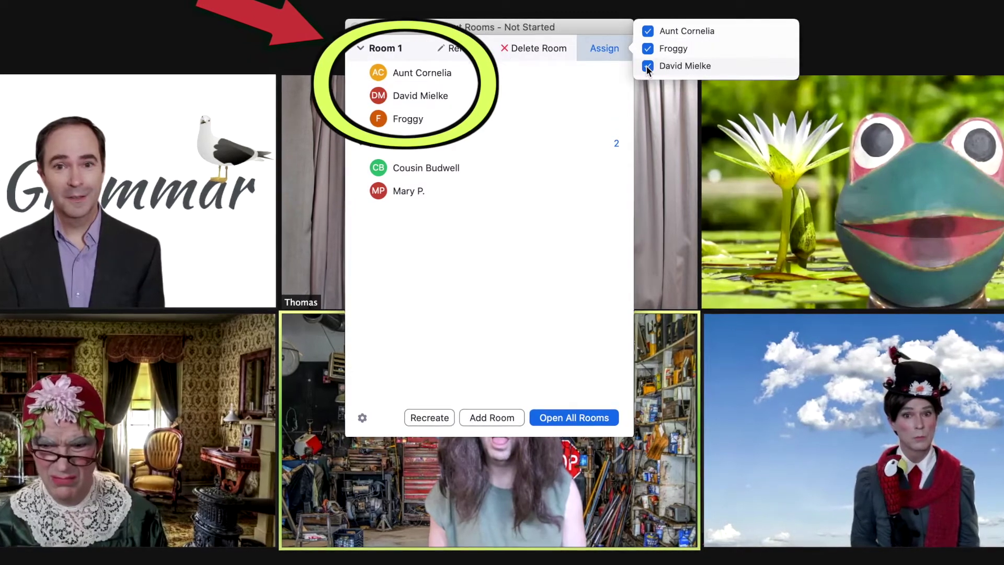
pyautogui.click(463, 315)
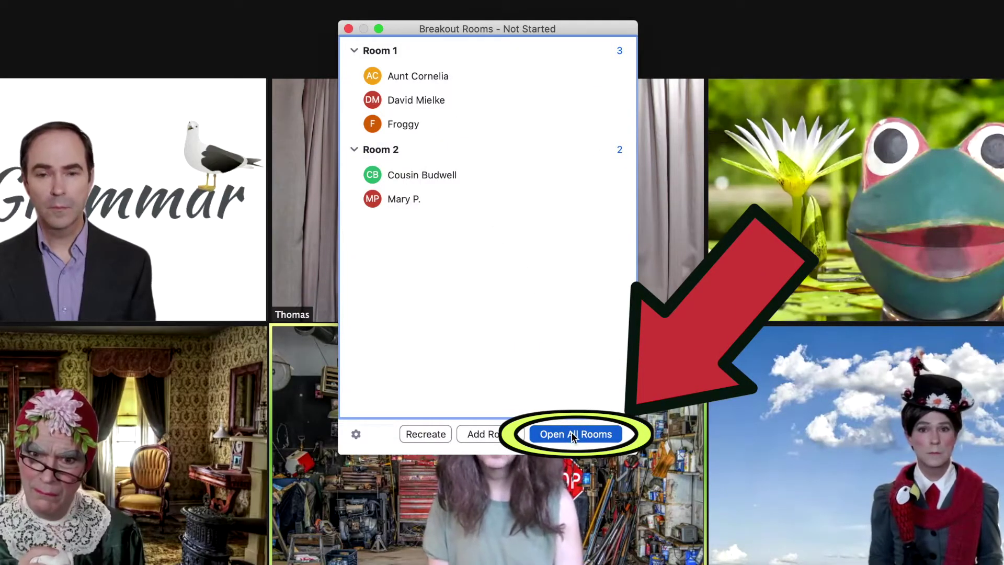
# Open all breakout rooms so Room 1 and Room 2 start running
pyautogui.click(571, 431)
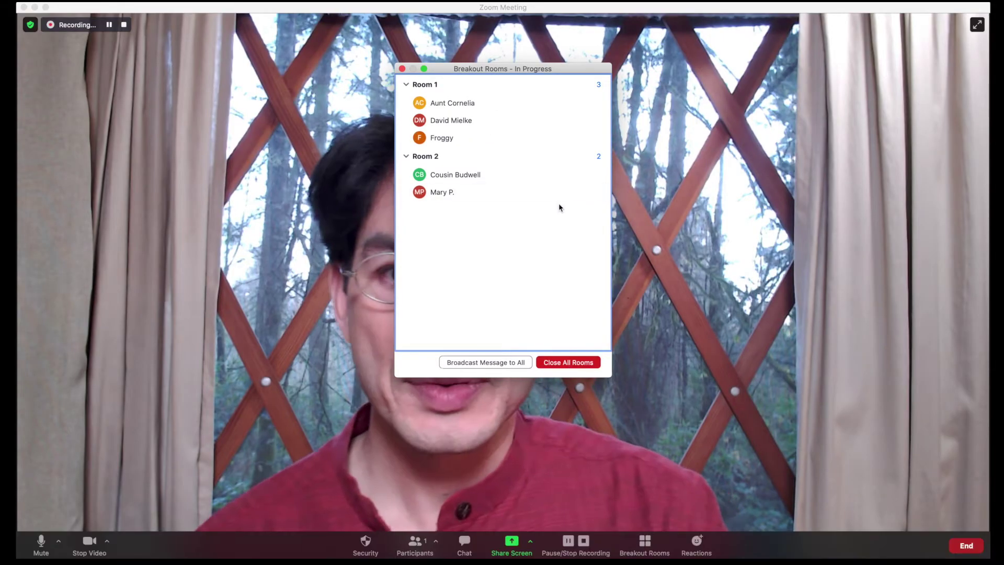
# Drag the Breakout Rooms window to the right side of the screen
pyautogui.moveTo(568, 71); pyautogui.dragTo(885, 88)
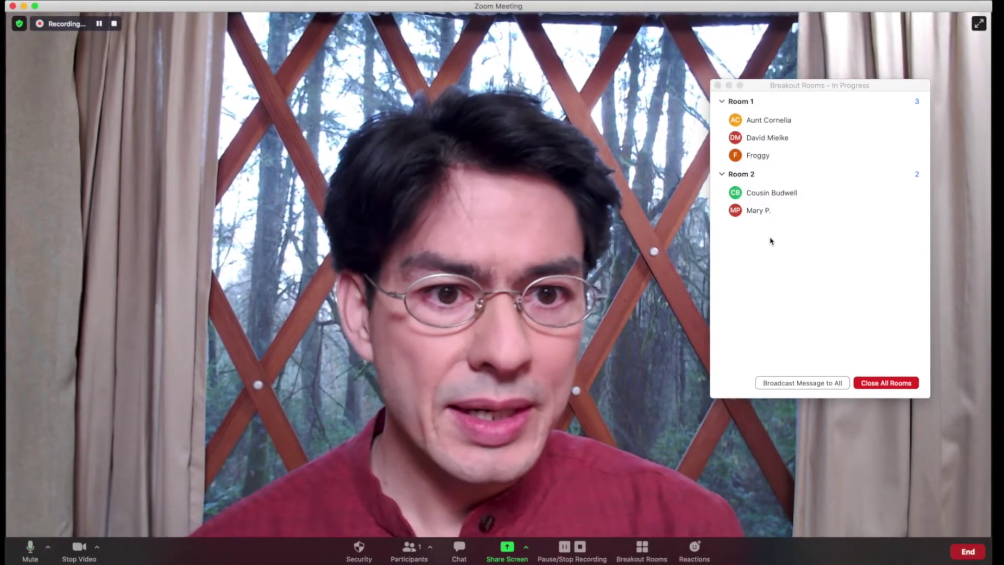
pyautogui.moveTo(887, 126)
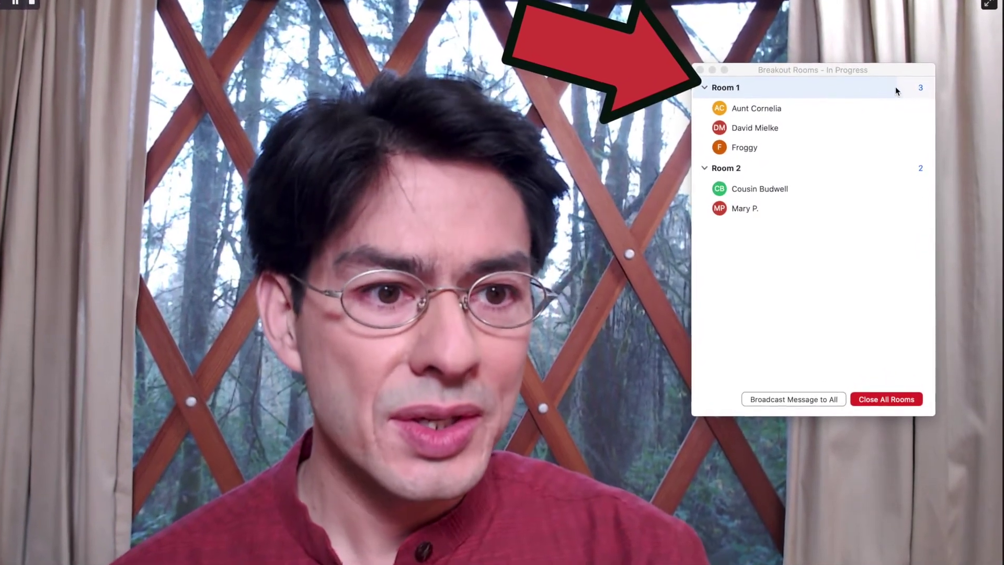
pyautogui.moveTo(914, 90)
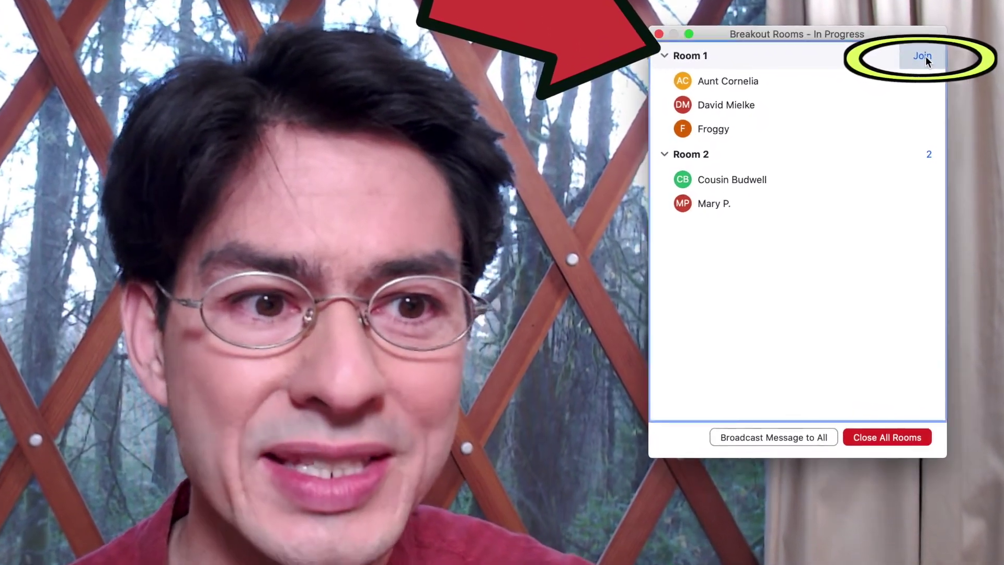
# Join breakout Room 1 as host and confirm the join prompt
pyautogui.click(923, 62)
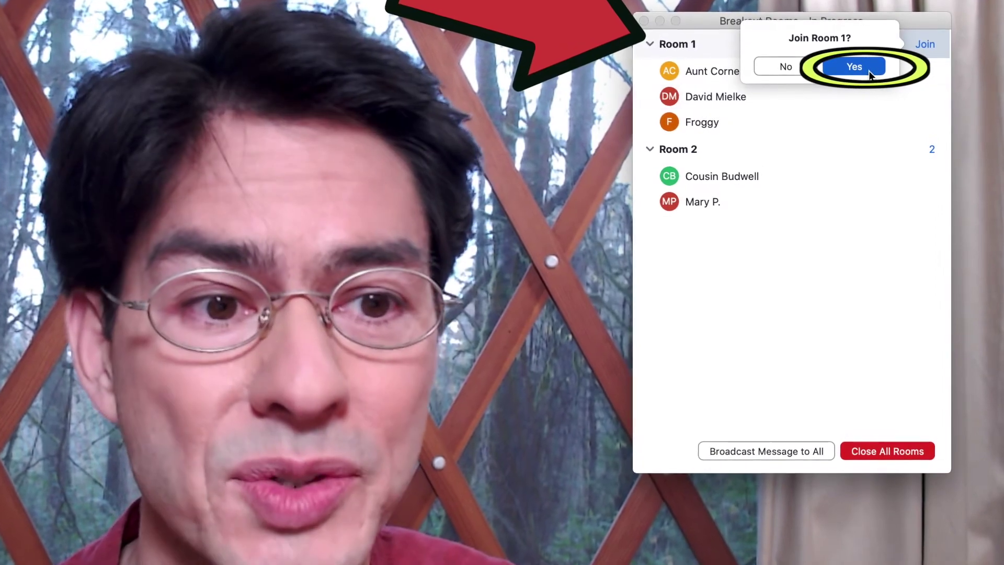
pyautogui.click(855, 65)
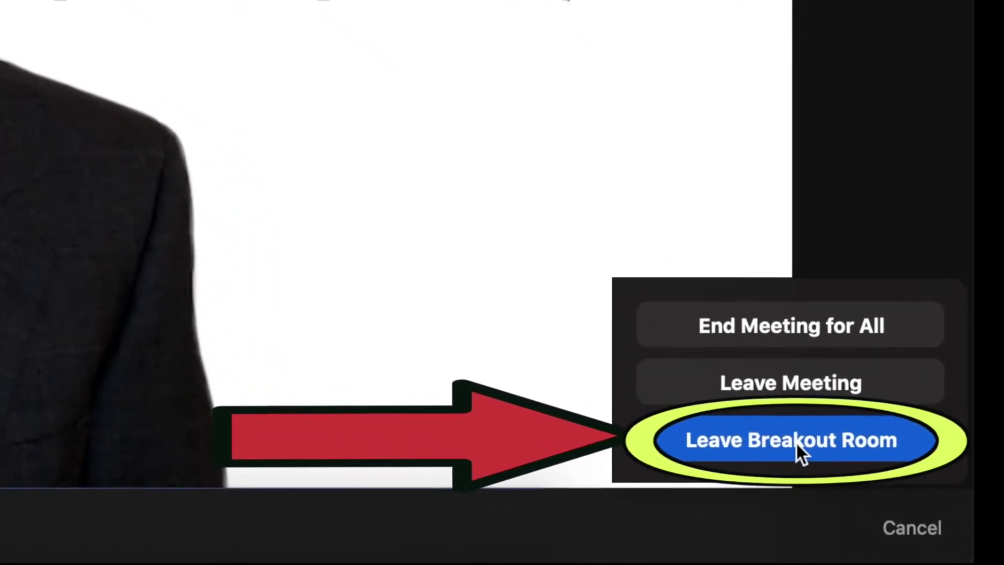
# Leave the breakout room and return to the main session
pyautogui.click(782, 434)
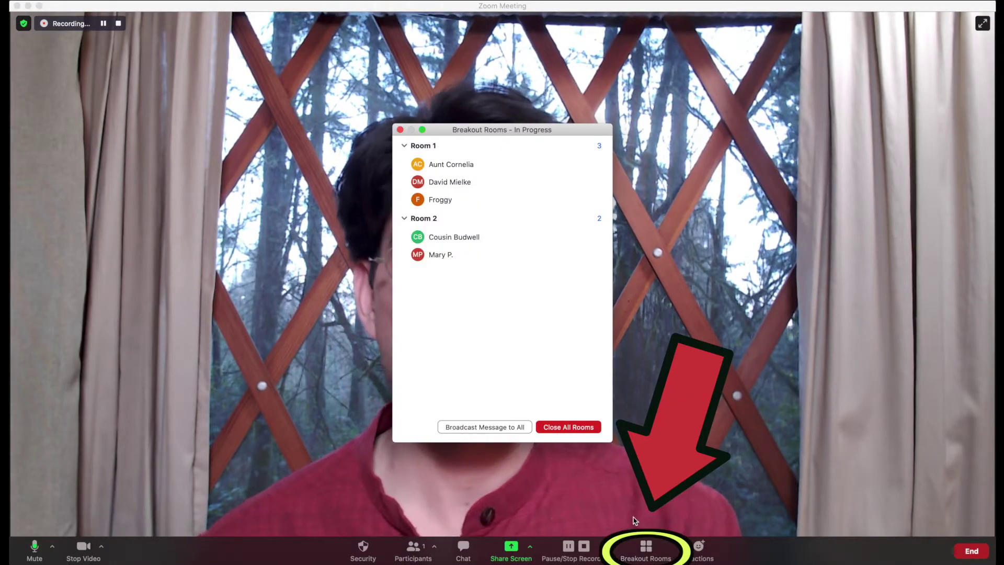
# Move the Breakout Rooms window aside and join Room 2, confirming with Yes
pyautogui.moveTo(562, 135); pyautogui.dragTo(863, 81)
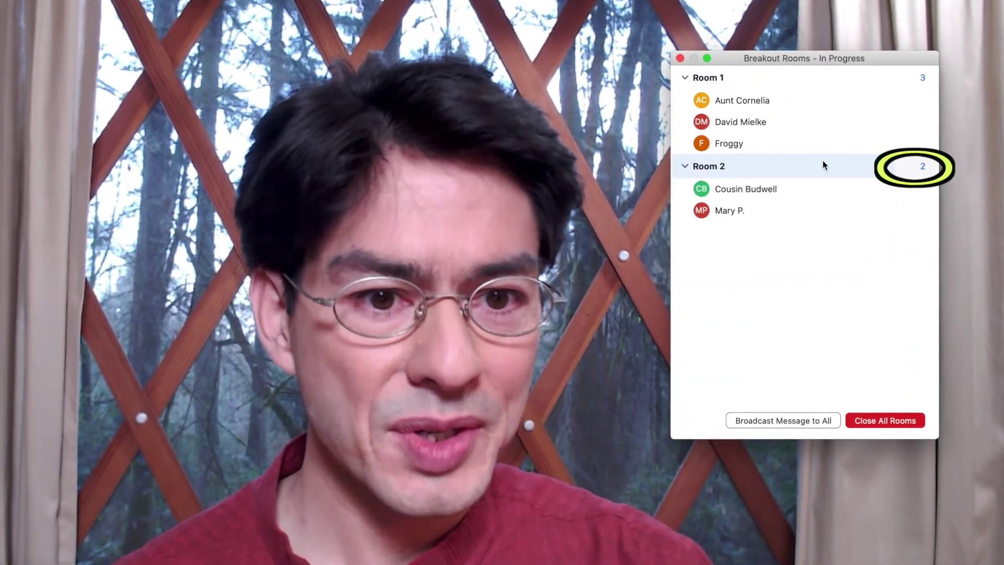
pyautogui.moveTo(913, 168)
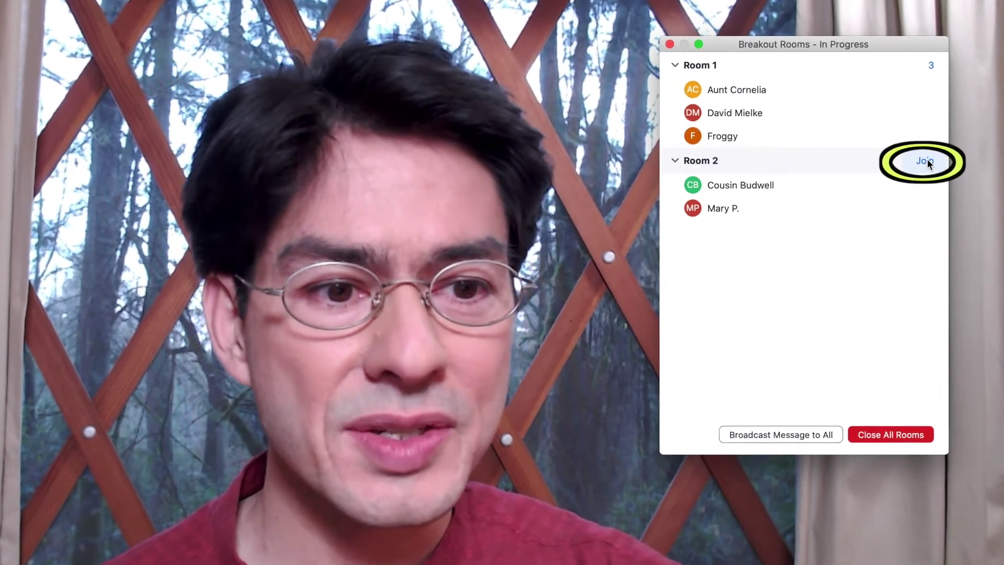
pyautogui.click(924, 162)
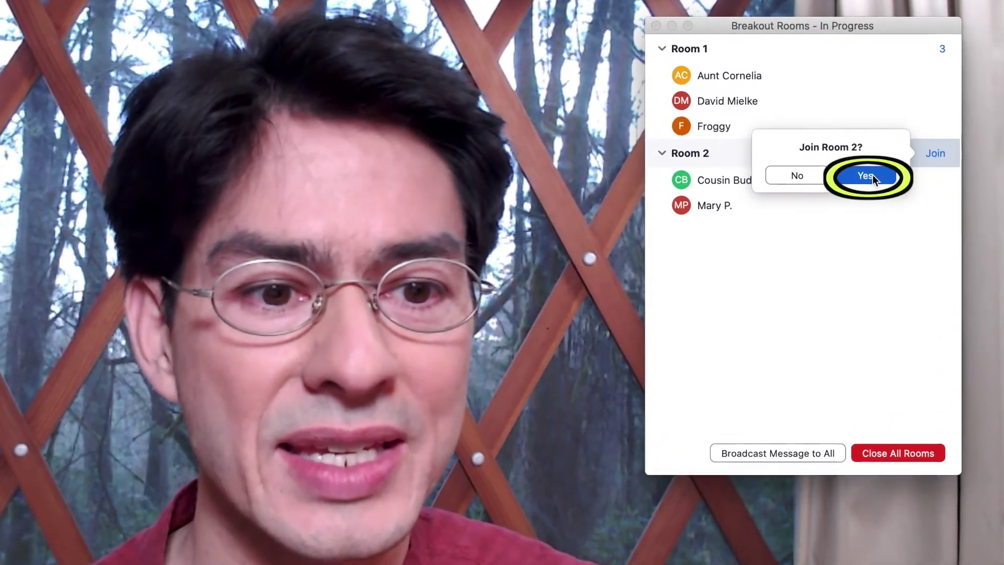
pyautogui.click(872, 175)
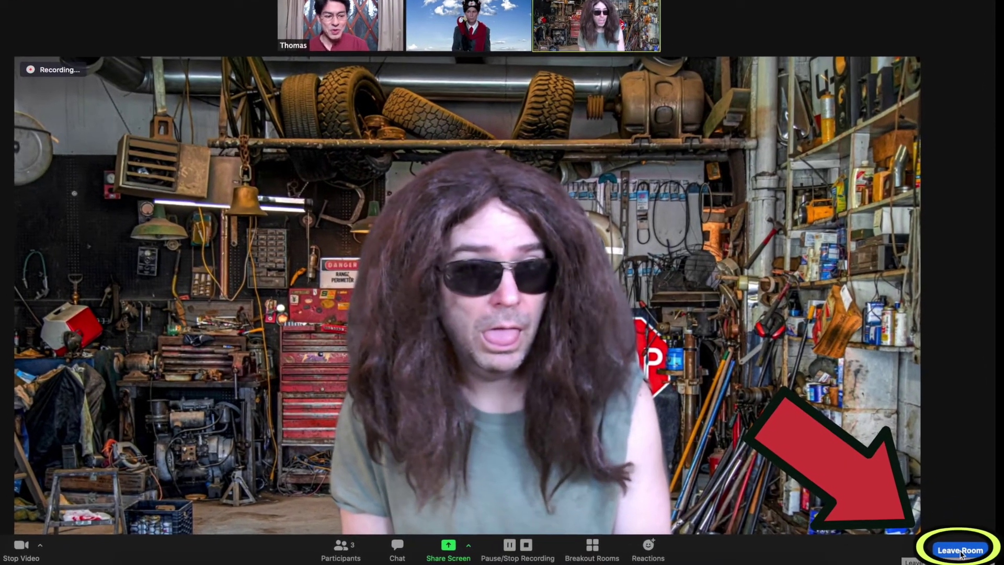
# Leave Room 2 and return to the main meeting session
pyautogui.click(958, 546)
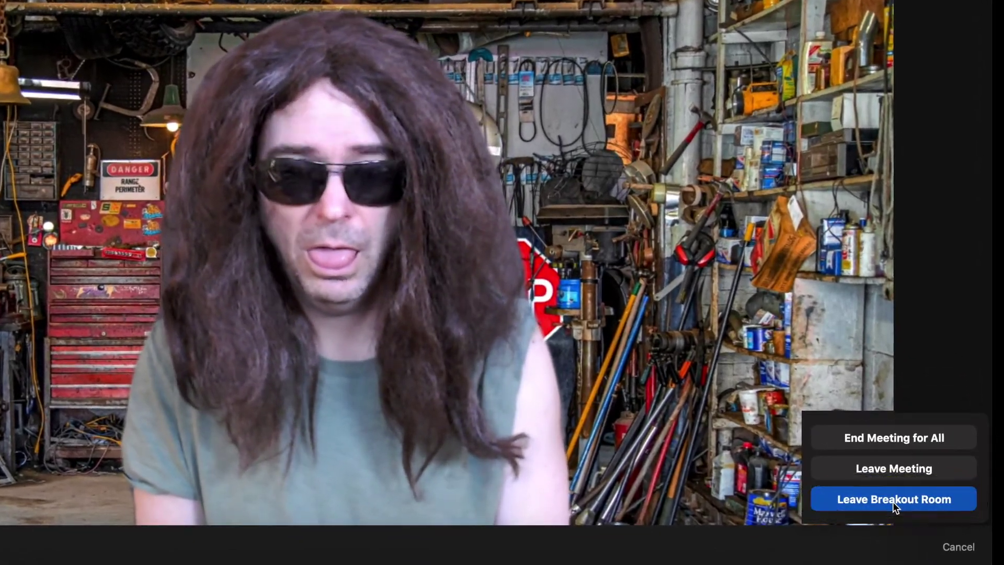
pyautogui.click(893, 502)
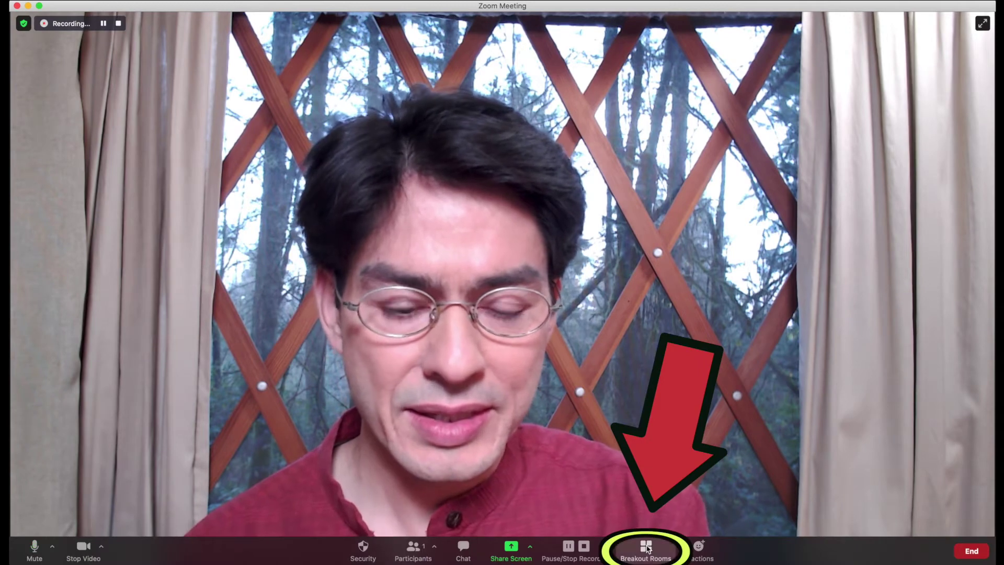
# Broadcast "Hello! Let's return to the main room!" to all breakout rooms
pyautogui.click(647, 548)
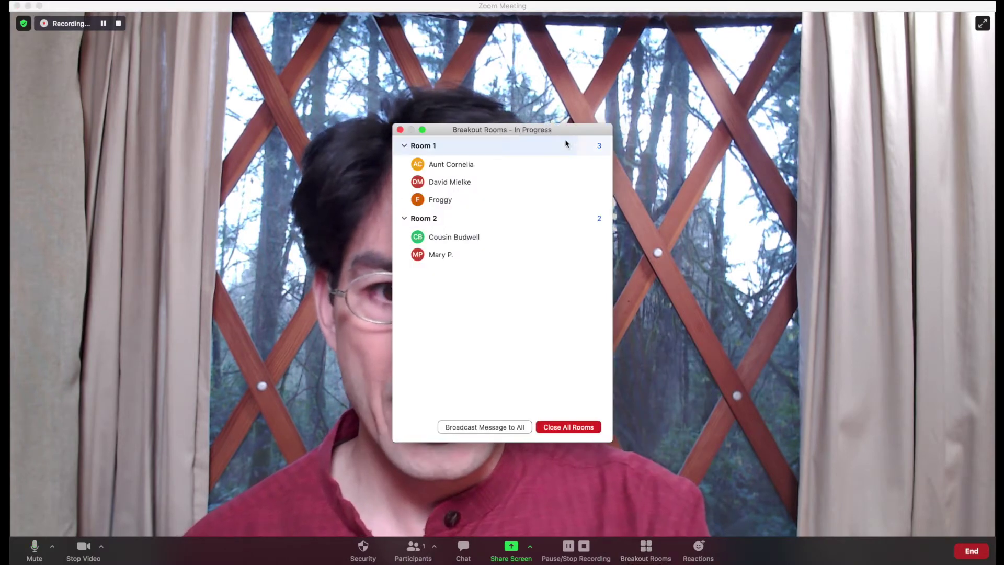
pyautogui.moveTo(588, 130); pyautogui.dragTo(785, 99)
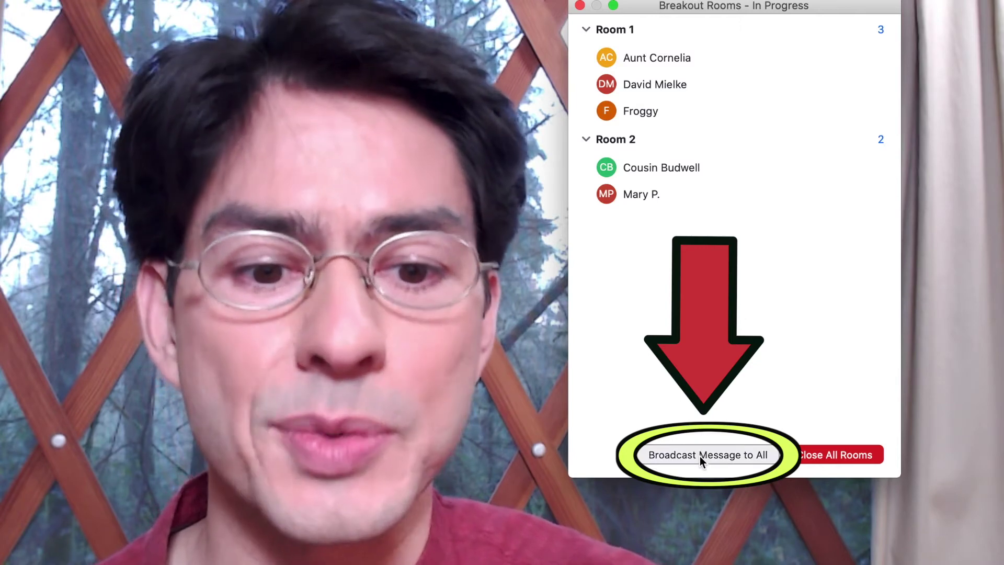
pyautogui.click(700, 456)
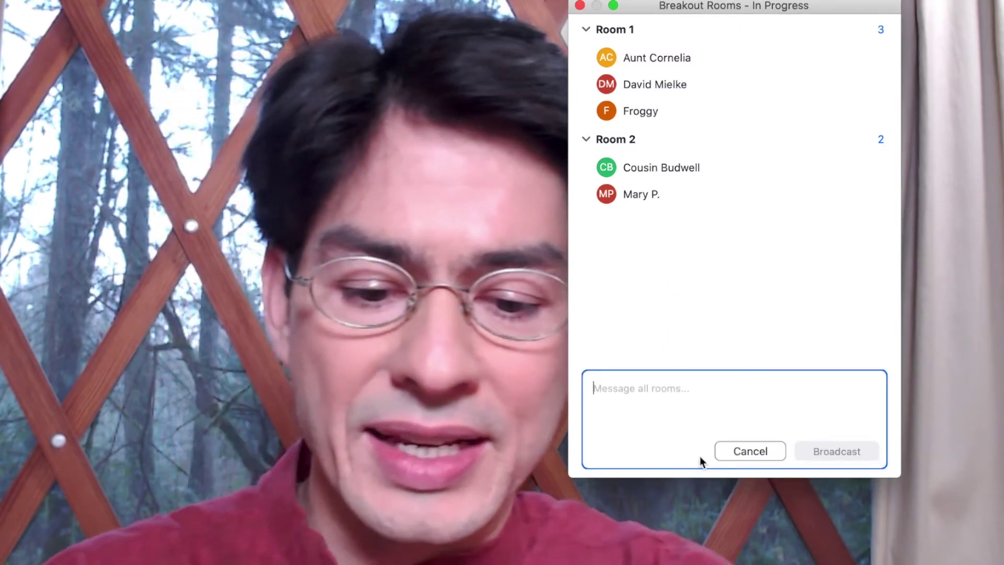
pyautogui.write('Hel')
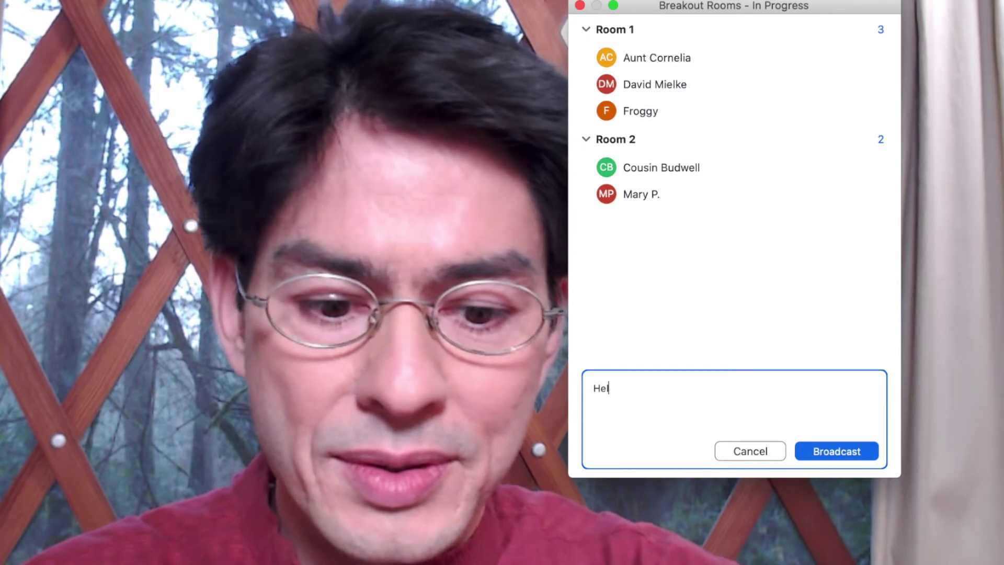
pyautogui.write("lo! Let's return to the main room")
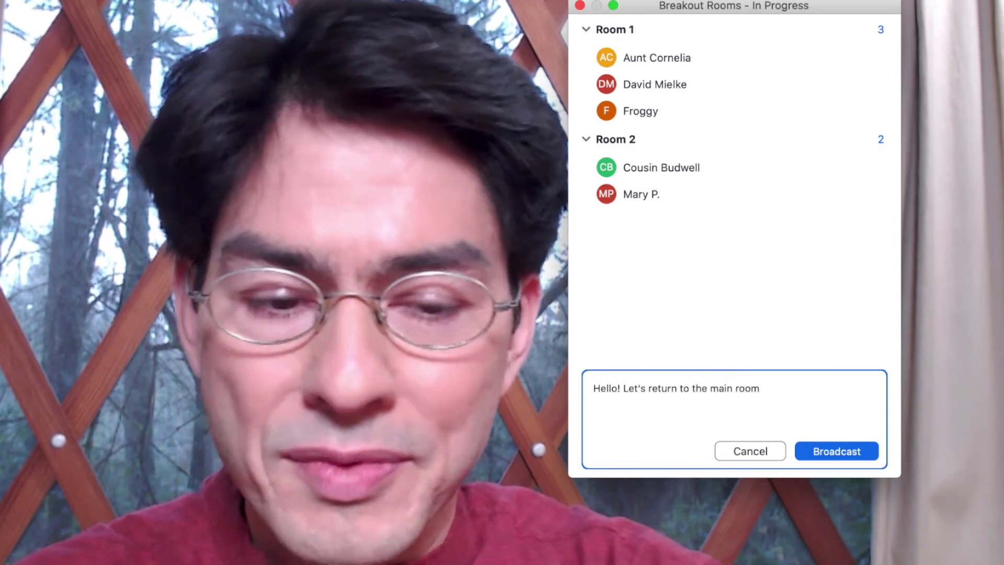
pyautogui.write('!')
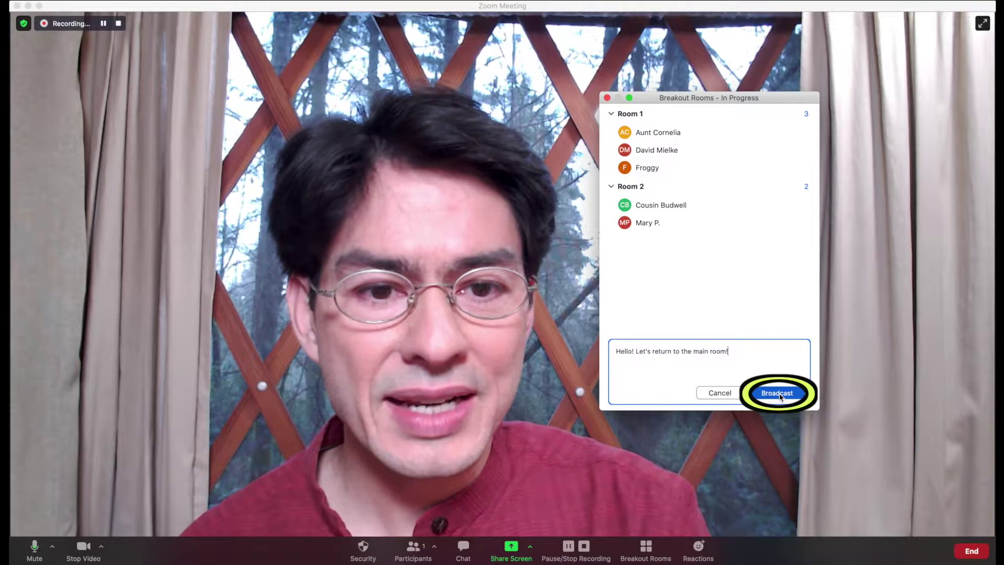
pyautogui.click(843, 454)
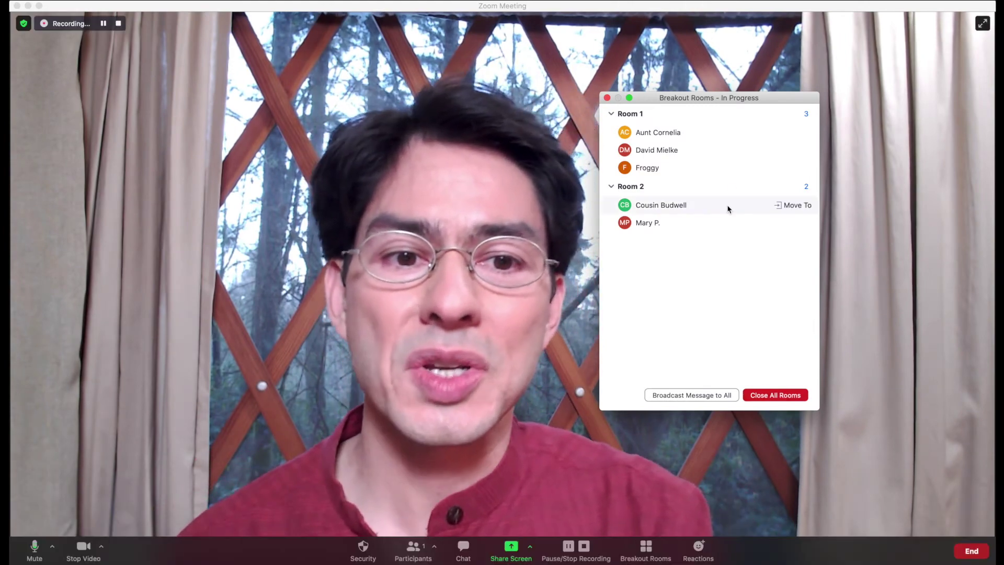
pyautogui.moveTo(767, 100); pyautogui.dragTo(850, 97)
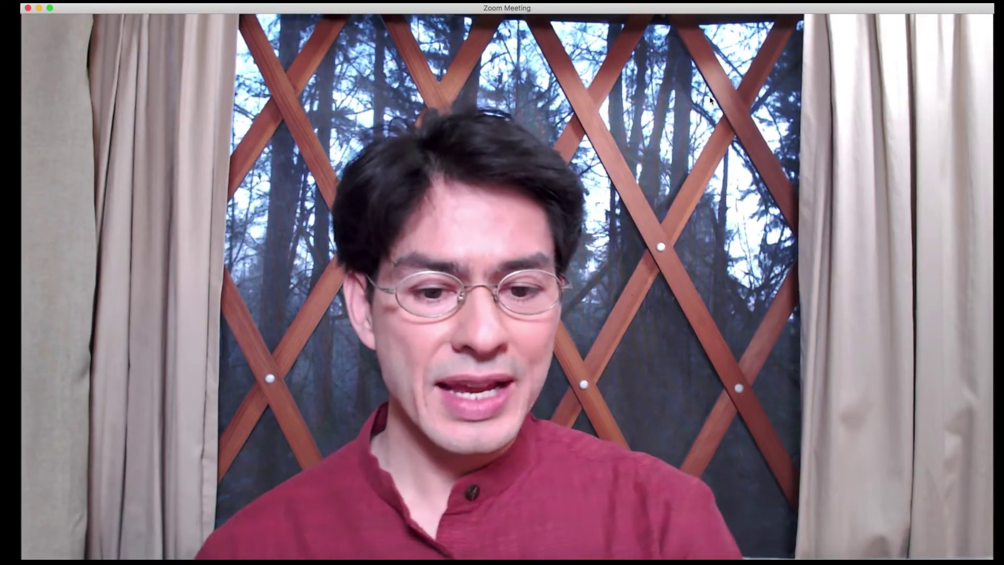
# Close all breakout rooms, giving participants 60 seconds to leave
pyautogui.moveTo(670, 380)
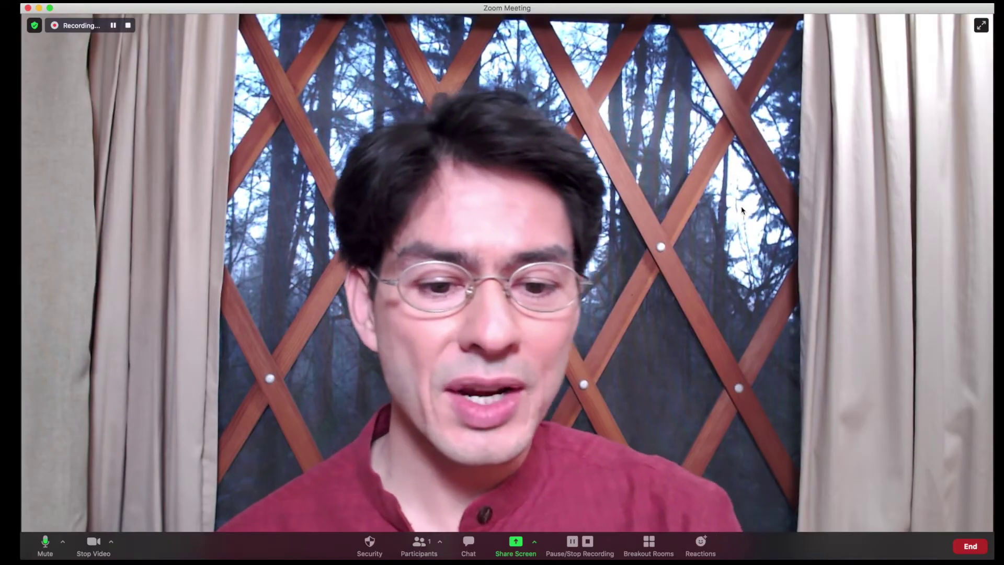
pyautogui.click(652, 547)
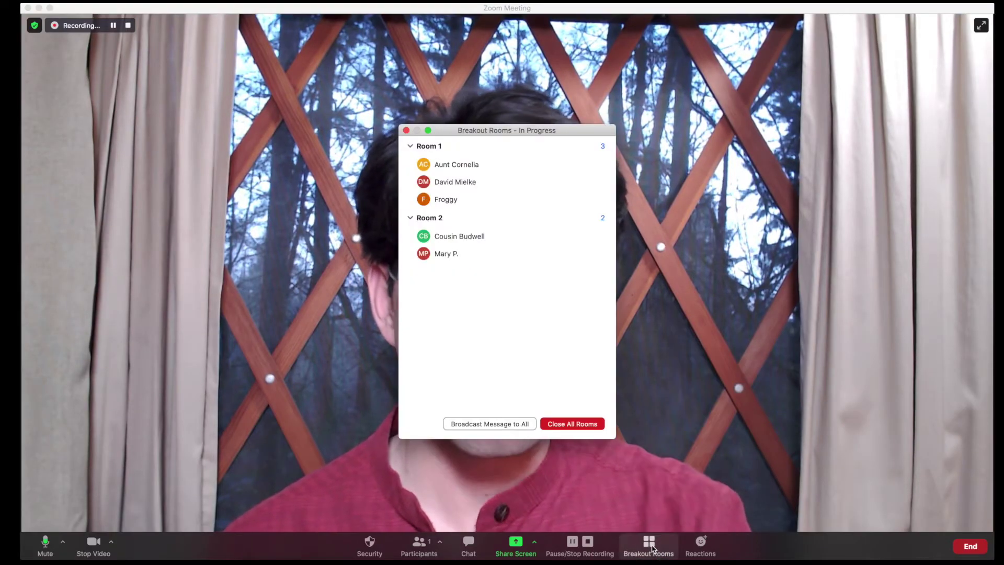
pyautogui.moveTo(584, 138); pyautogui.dragTo(858, 116)
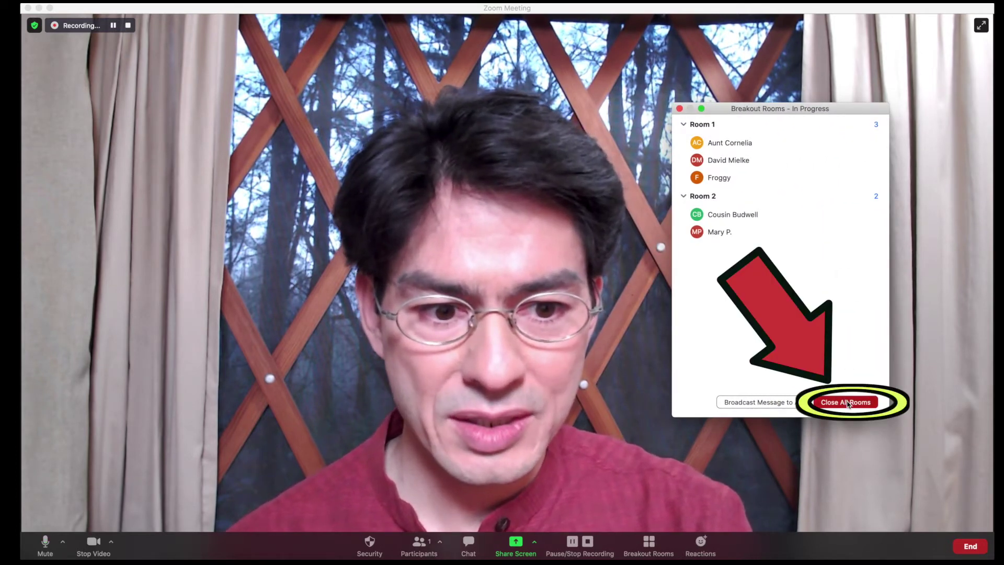
pyautogui.click(846, 403)
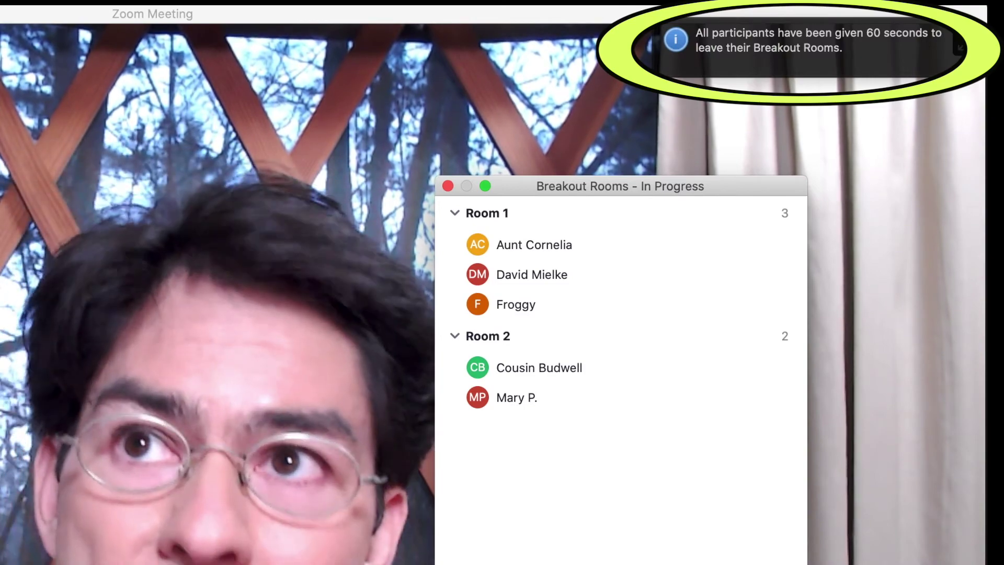